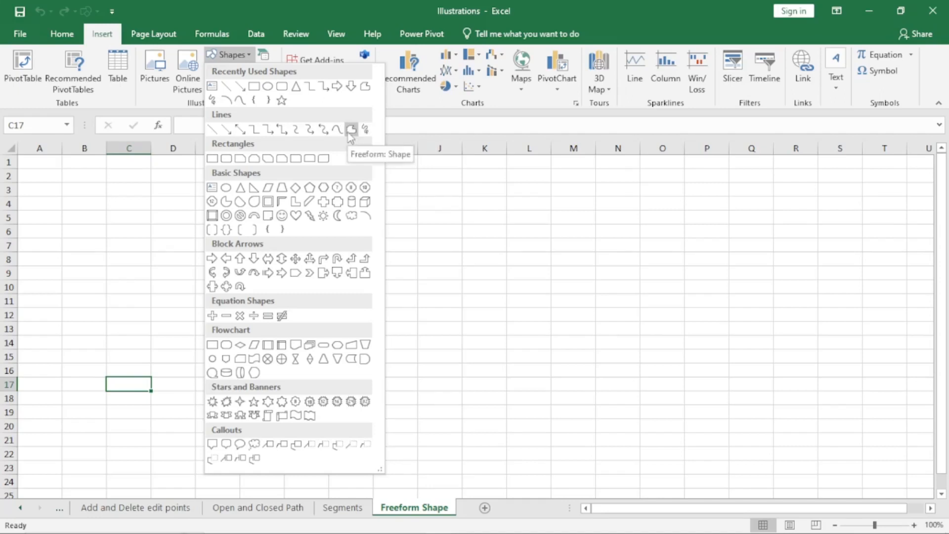
# Draw a closed straight-sided freeform triangle about 8.6 cm wide and 2.7 cm high over columns F to J, rows 5 to 9.
pyautogui.click(351, 130)
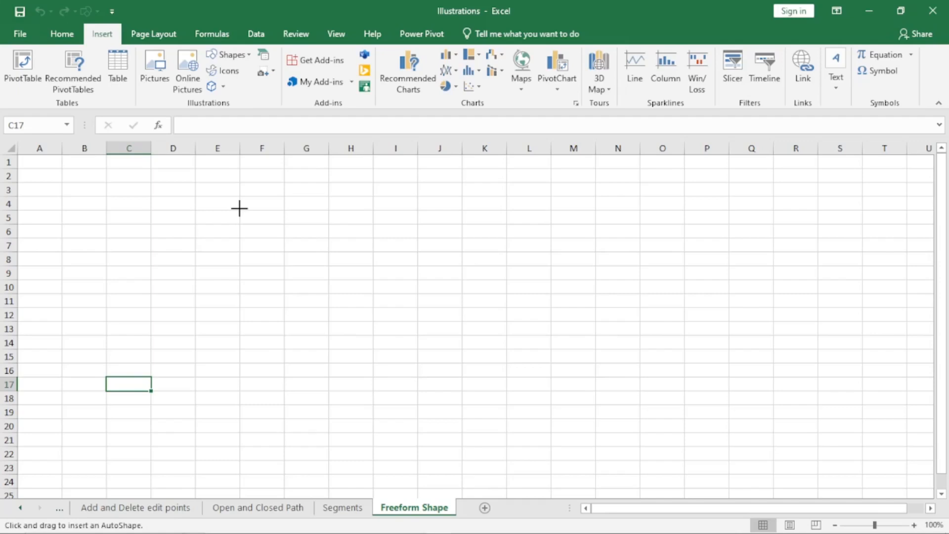
pyautogui.click(239, 208)
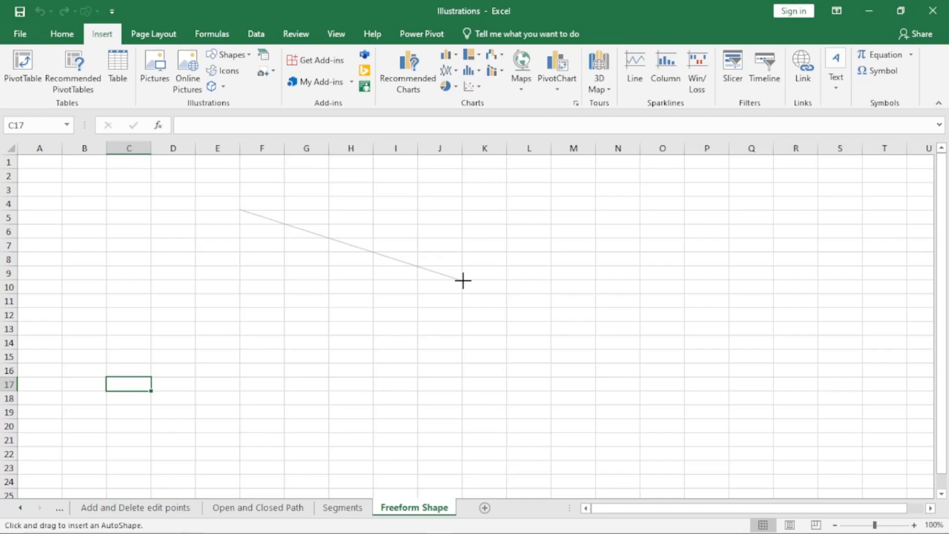
pyautogui.click(463, 281)
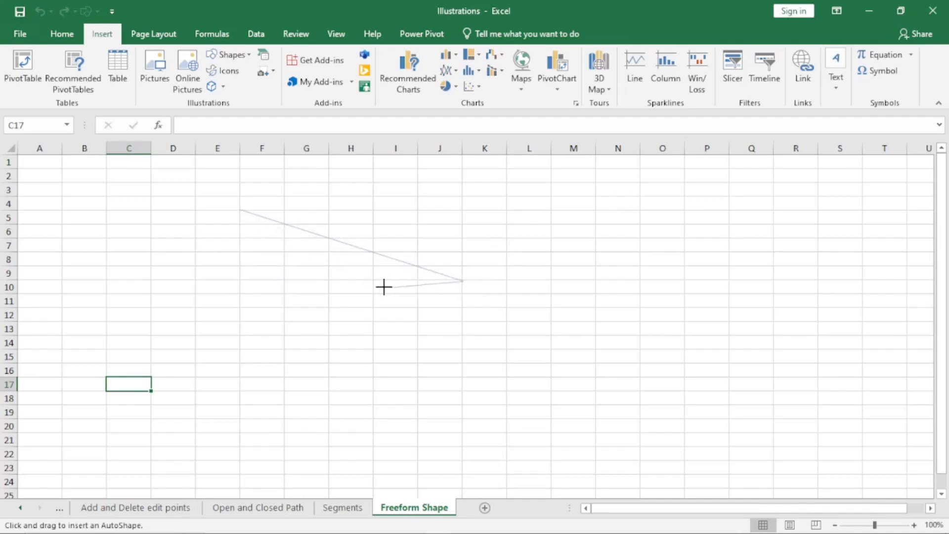
pyautogui.click(239, 278)
pyautogui.click(241, 209)
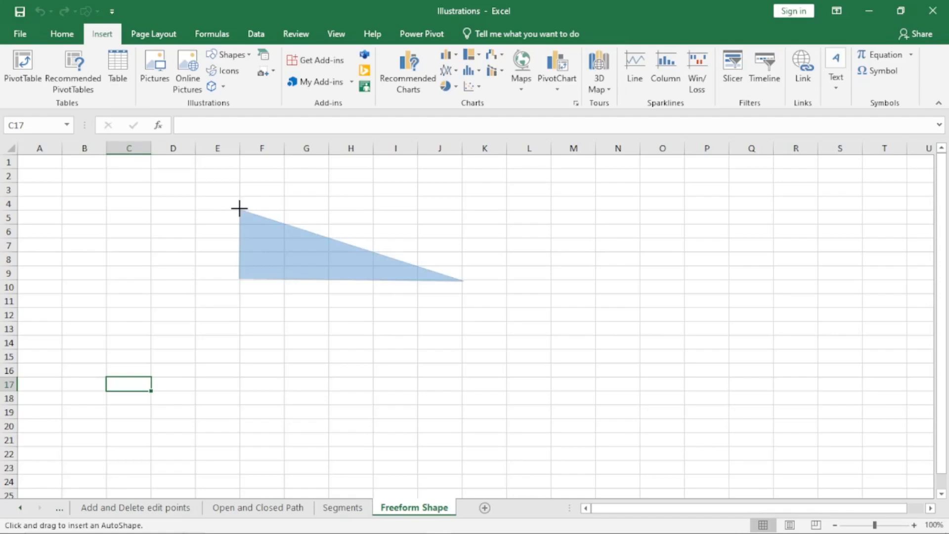
pyautogui.click(240, 209)
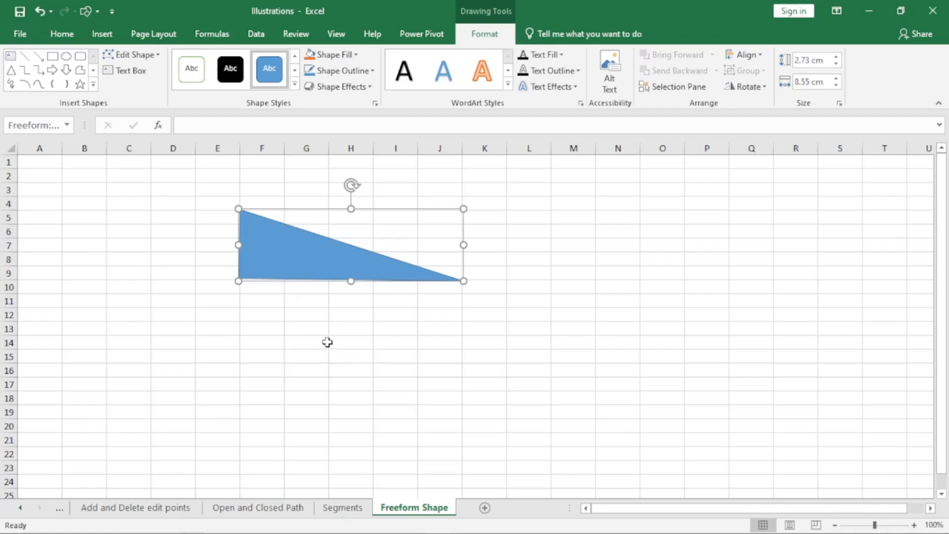
# Draw an open freeform shape mixing looping freehand curves and straight segments, about 30.8 cm wide and 10.6 cm high, below the triangle.
pyautogui.click(80, 70)
pyautogui.scroll(-3, 339, 315)
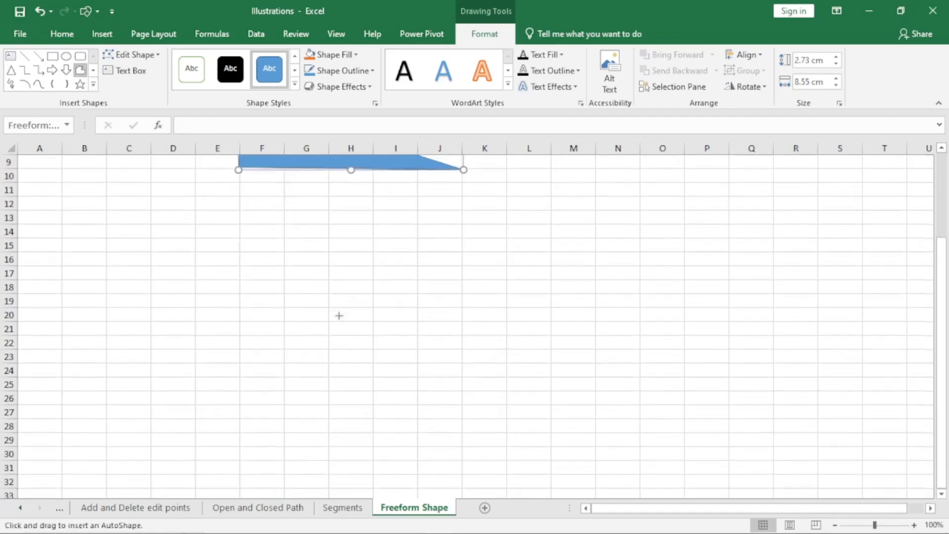
pyautogui.moveTo(237, 252)
pyautogui.mouseDown()
pyautogui.moveTo(430, 254)
pyautogui.moveTo(391, 319)
pyautogui.moveTo(278, 341)
pyautogui.moveTo(267, 302)
pyautogui.moveTo(305, 293)
pyautogui.moveTo(223, 229)
pyautogui.moveTo(468, 244)
pyautogui.moveTo(475, 282)
pyautogui.moveTo(324, 405)
pyautogui.moveTo(180, 262)
pyautogui.moveTo(377, 223)
pyautogui.moveTo(559, 275)
pyautogui.moveTo(689, 283)
pyautogui.moveTo(539, 240)
pyautogui.moveTo(675, 263)
pyautogui.moveTo(760, 311)
pyautogui.moveTo(741, 380)
pyautogui.moveTo(588, 430)
pyautogui.moveTo(185, 430)
pyautogui.mouseUp()
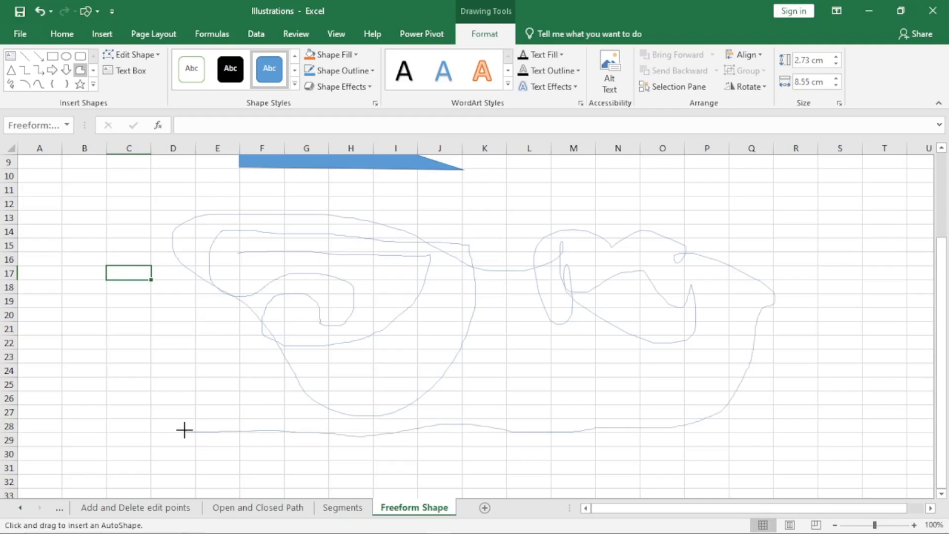
pyautogui.moveTo(185, 429)
pyautogui.mouseDown()
pyautogui.moveTo(206, 328)
pyautogui.moveTo(199, 309)
pyautogui.moveTo(88, 249)
pyautogui.moveTo(80, 399)
pyautogui.moveTo(299, 479)
pyautogui.moveTo(640, 450)
pyautogui.moveTo(812, 269)
pyautogui.moveTo(742, 233)
pyautogui.mouseUp()
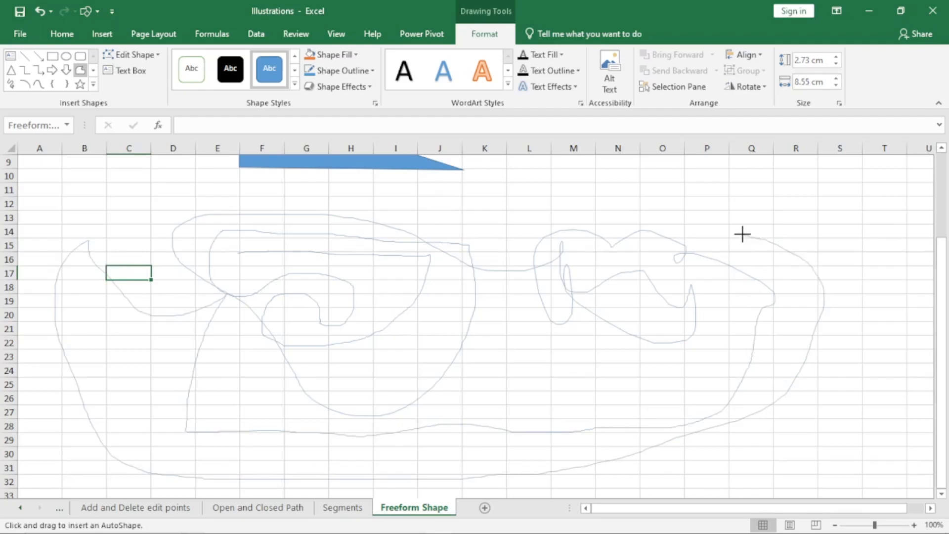
pyautogui.moveTo(743, 234)
pyautogui.mouseDown()
pyautogui.moveTo(687, 250)
pyautogui.moveTo(568, 349)
pyautogui.moveTo(546, 349)
pyautogui.moveTo(525, 261)
pyautogui.moveTo(536, 204)
pyautogui.moveTo(836, 213)
pyautogui.mouseUp()
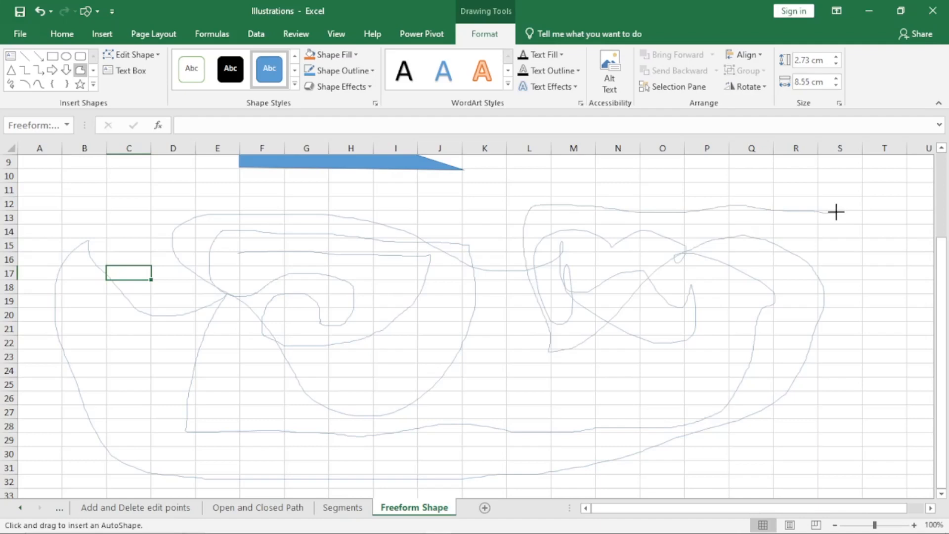
pyautogui.moveTo(836, 212); pyautogui.dragTo(837, 212)
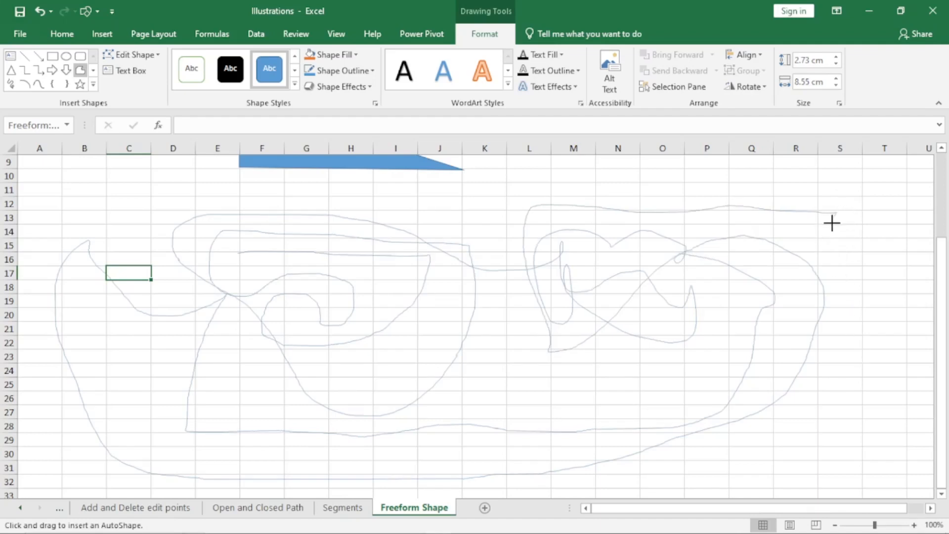
pyautogui.click(864, 380)
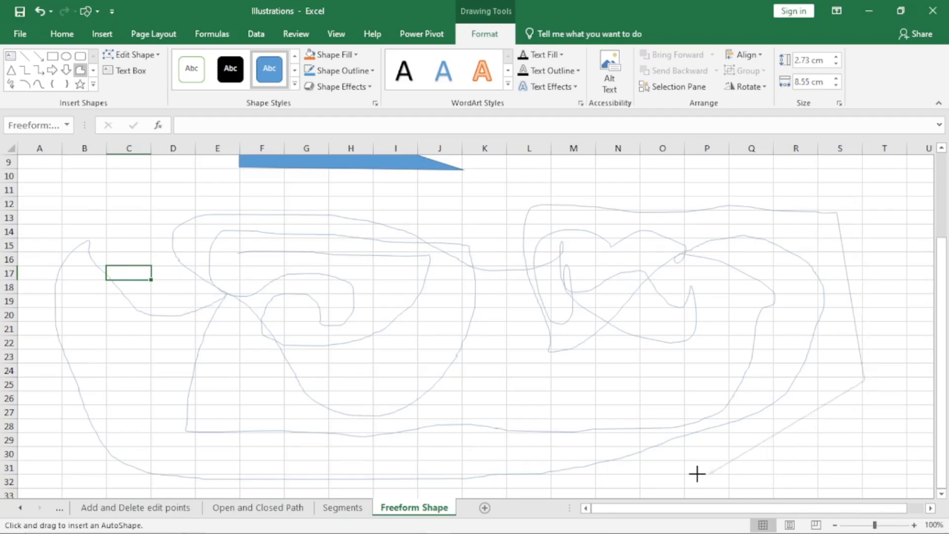
pyautogui.moveTo(800, 419)
pyautogui.mouseDown()
pyautogui.moveTo(762, 470)
pyautogui.moveTo(672, 468)
pyautogui.moveTo(568, 405)
pyautogui.moveTo(481, 426)
pyautogui.moveTo(319, 387)
pyautogui.moveTo(159, 367)
pyautogui.moveTo(181, 381)
pyautogui.mouseUp()
pyautogui.doubleClick(181, 382)
pyautogui.scroll(-3, 680, 359)
pyautogui.scroll(3, 683, 363)
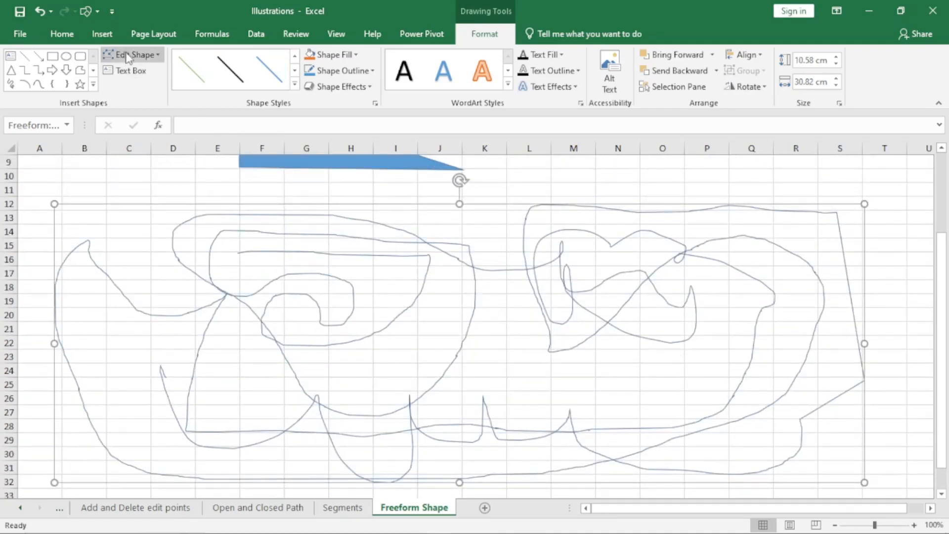
# Draw a closed, rounded freeform blob about 7 cm wide and 6 cm high over rows 43 to 54, and select it.
pyautogui.click(80, 70)
pyautogui.scroll(-10, 407, 238)
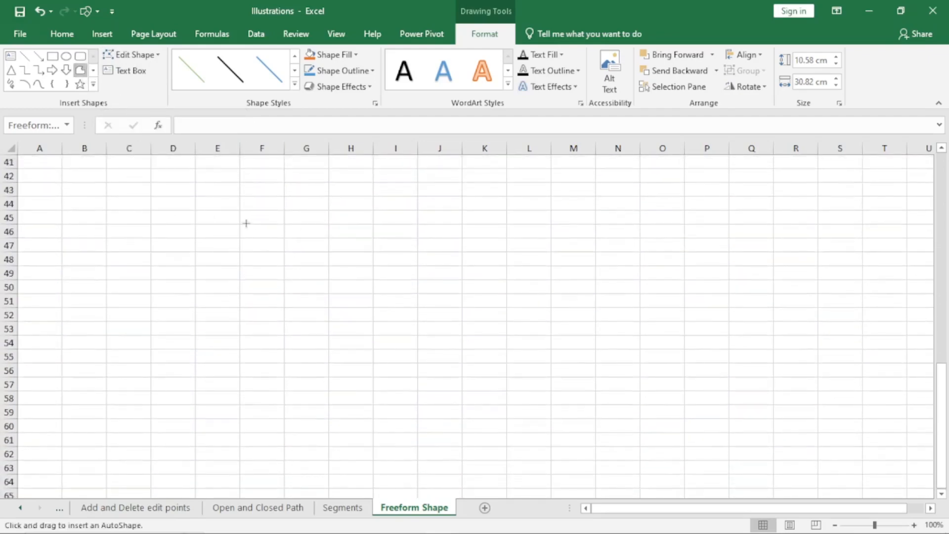
pyautogui.moveTo(246, 223)
pyautogui.mouseDown()
pyautogui.moveTo(257, 203)
pyautogui.moveTo(343, 185)
pyautogui.moveTo(418, 234)
pyautogui.moveTo(388, 331)
pyautogui.moveTo(280, 327)
pyautogui.moveTo(245, 225)
pyautogui.mouseUp()
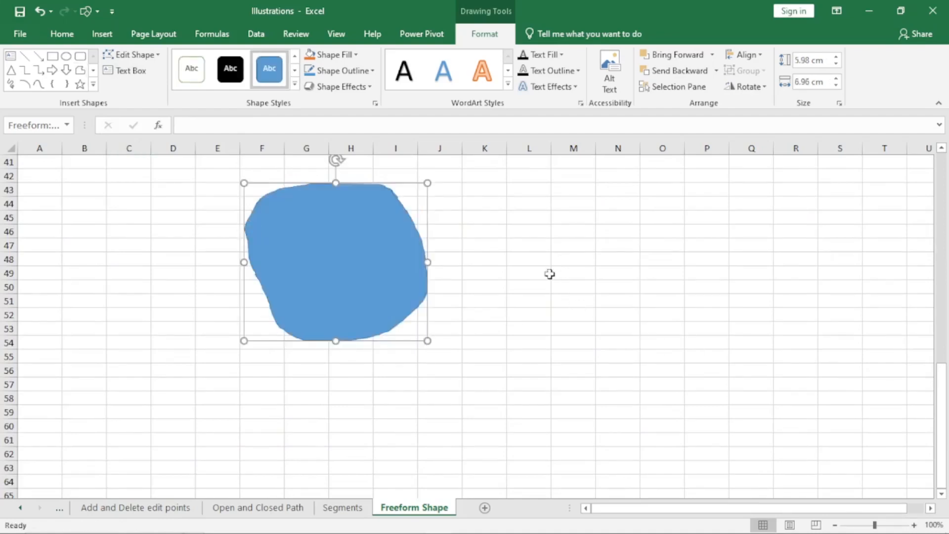
pyautogui.click(521, 284)
pyautogui.click(302, 244)
# Draw an open, winding freeform curve about 9 cm wide and 8 cm high beside the blob, over columns L to Q.
pyautogui.click(83, 72)
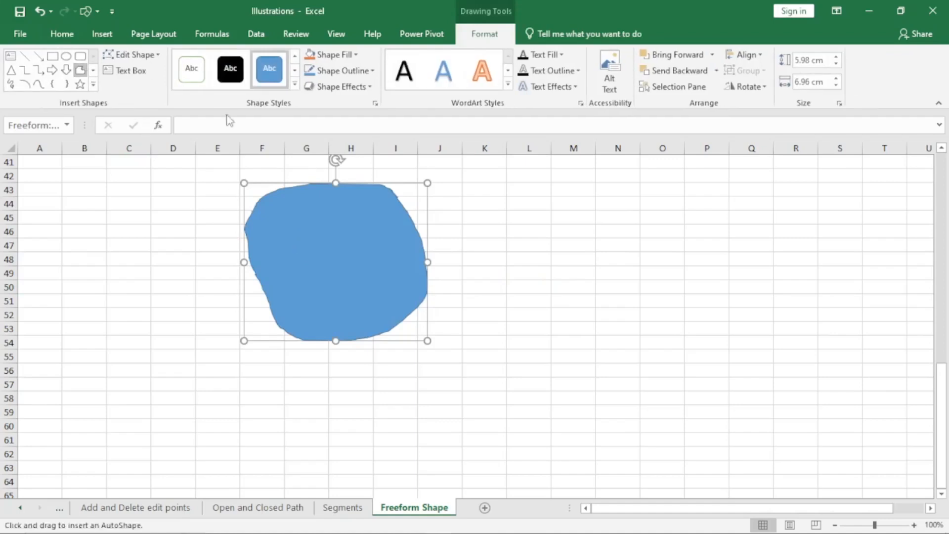
pyautogui.moveTo(573, 233)
pyautogui.mouseDown()
pyautogui.moveTo(595, 223)
pyautogui.moveTo(749, 317)
pyautogui.moveTo(532, 337)
pyautogui.moveTo(627, 288)
pyautogui.moveTo(640, 254)
pyautogui.moveTo(512, 236)
pyautogui.moveTo(593, 188)
pyautogui.mouseUp()
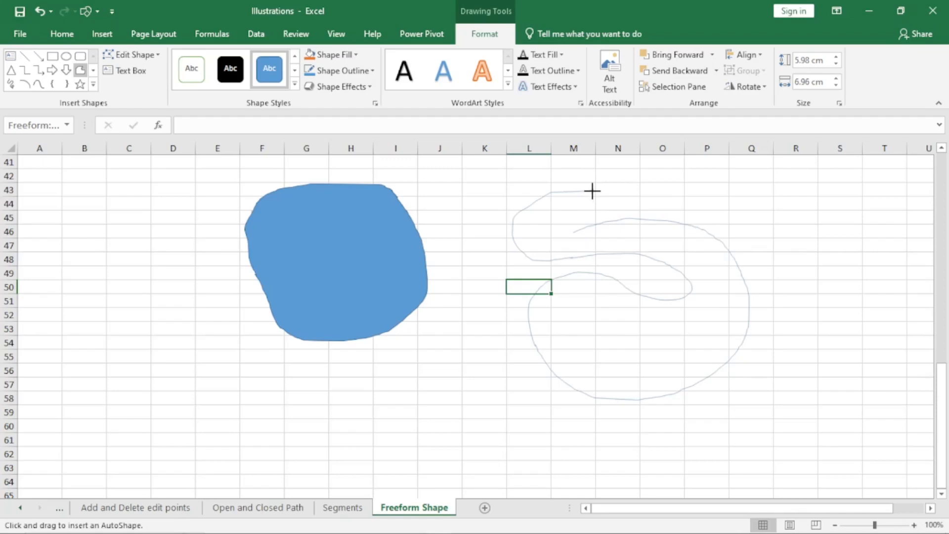
pyautogui.doubleClick(592, 191)
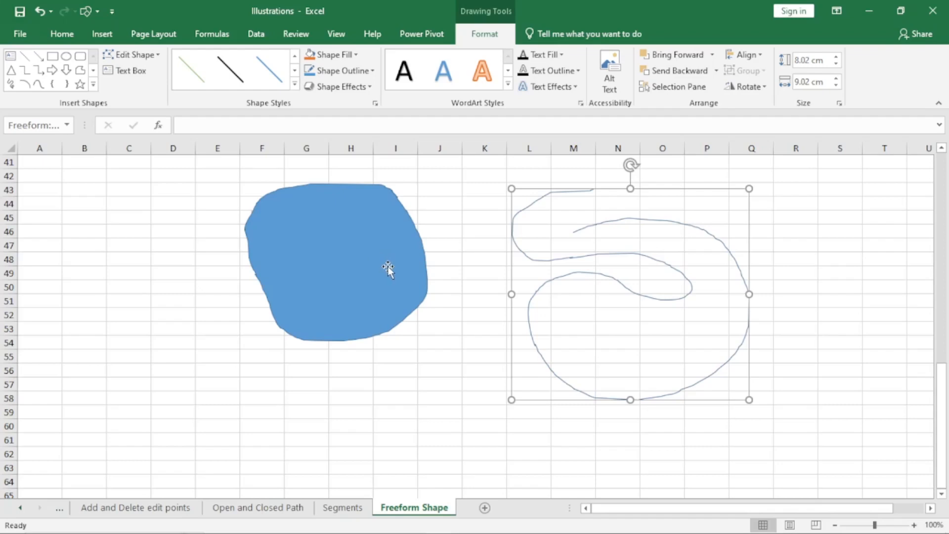
# Edit the blob's points, pulling two points on its left edge and one on its upper right edge outward into spikes.
pyautogui.click(358, 257)
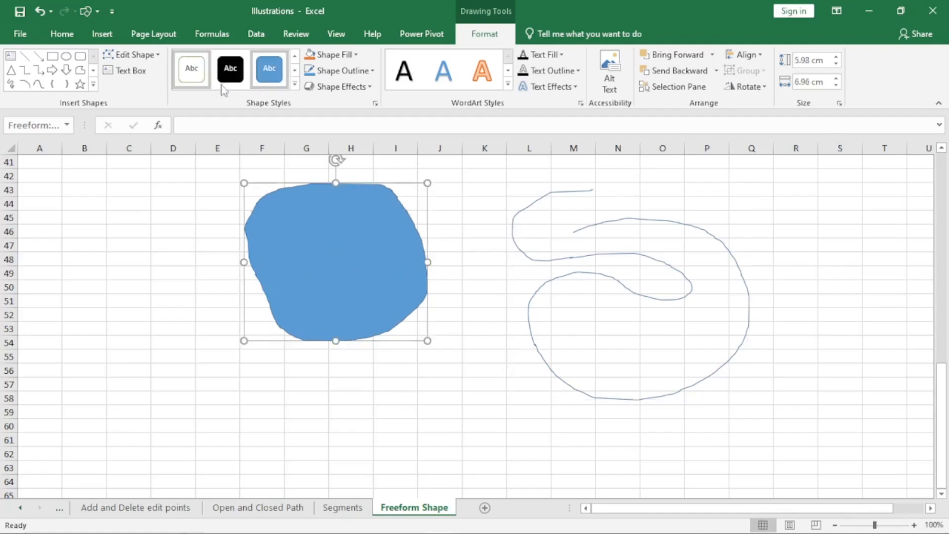
pyautogui.click(135, 56)
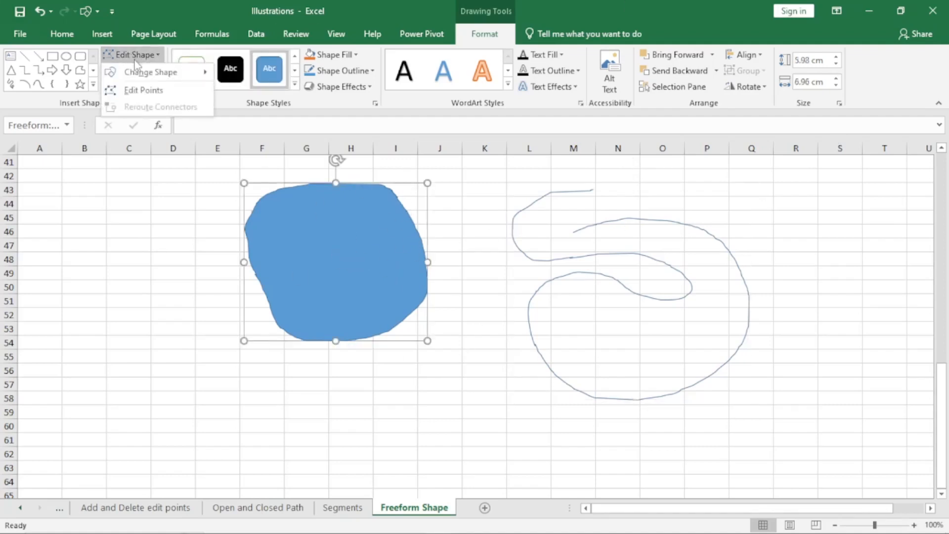
pyautogui.click(144, 91)
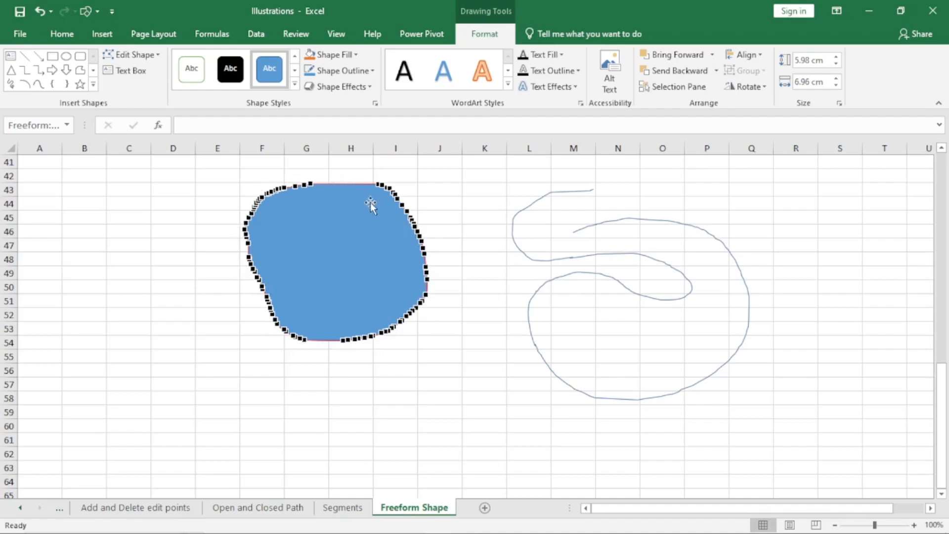
pyautogui.moveTo(247, 260); pyautogui.dragTo(193, 270)
pyautogui.moveTo(261, 288); pyautogui.dragTo(218, 334)
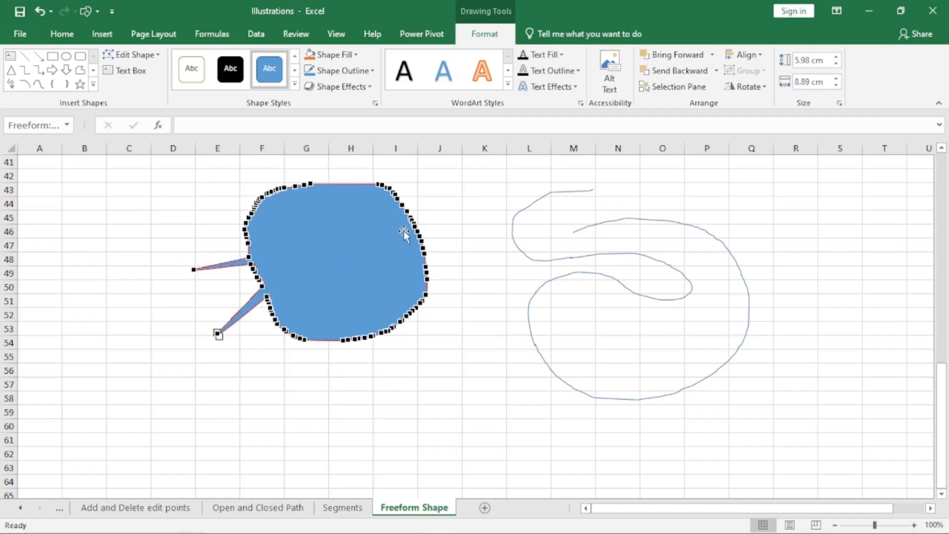
pyautogui.moveTo(420, 226); pyautogui.dragTo(446, 182)
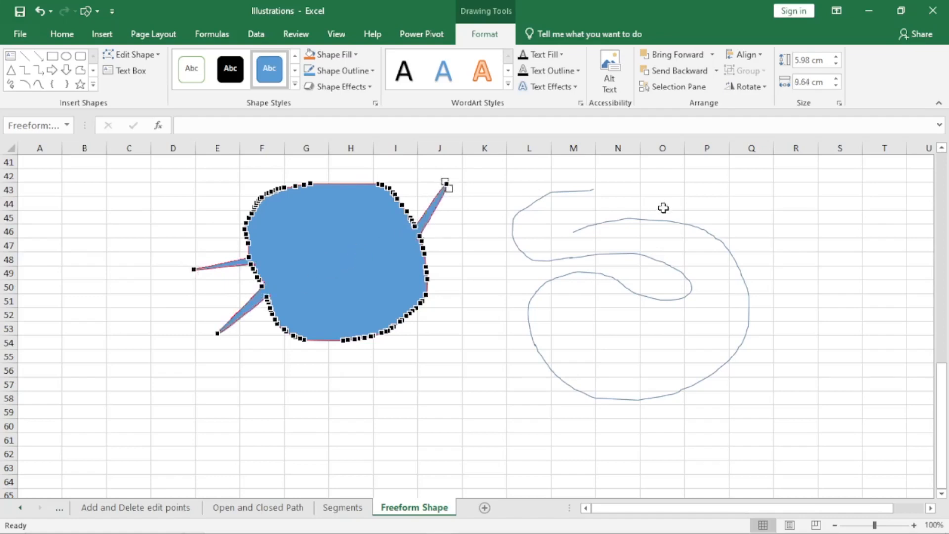
# Edit the open curve's points, pulling one upper-right point inward and points on the inner loop away from the line into spikes.
pyautogui.click(671, 219)
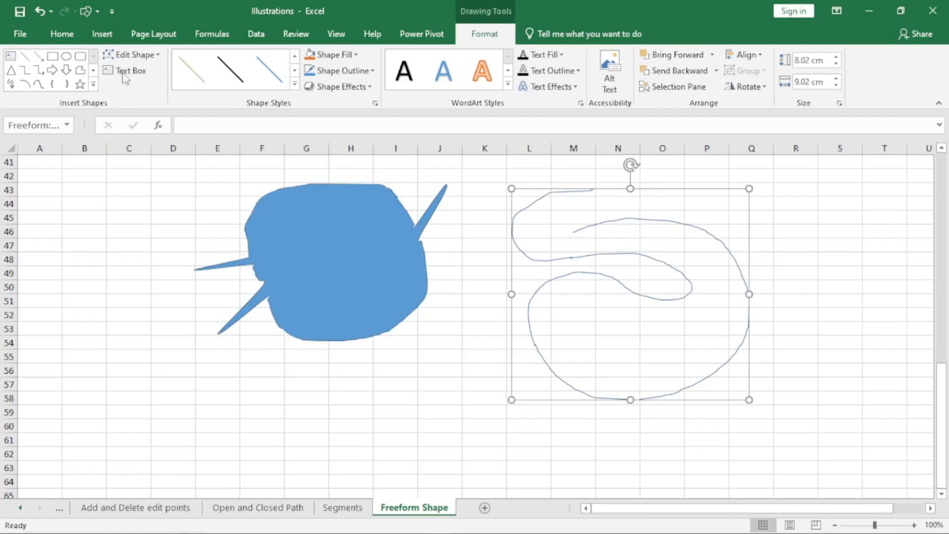
pyautogui.click(130, 55)
pyautogui.click(140, 89)
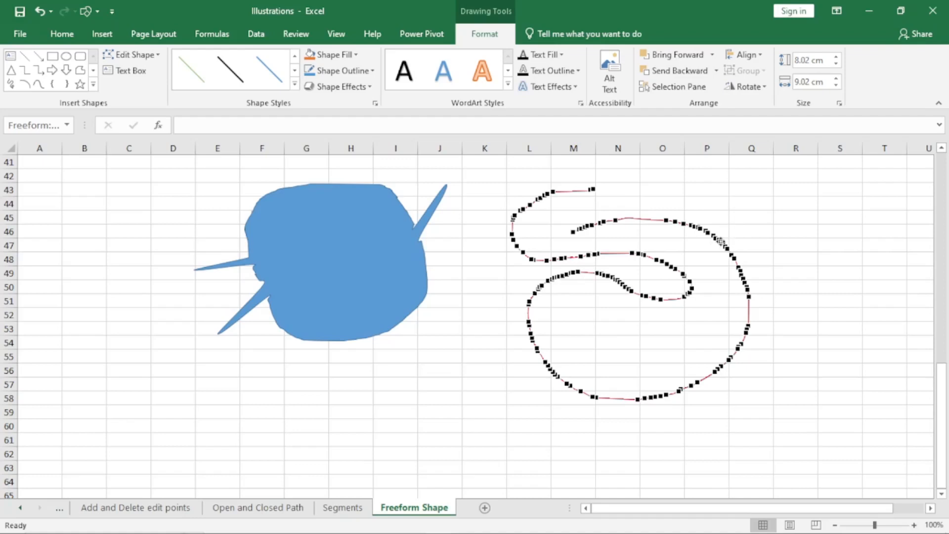
pyautogui.moveTo(721, 242); pyautogui.dragTo(695, 330)
pyautogui.moveTo(571, 272); pyautogui.dragTo(651, 363)
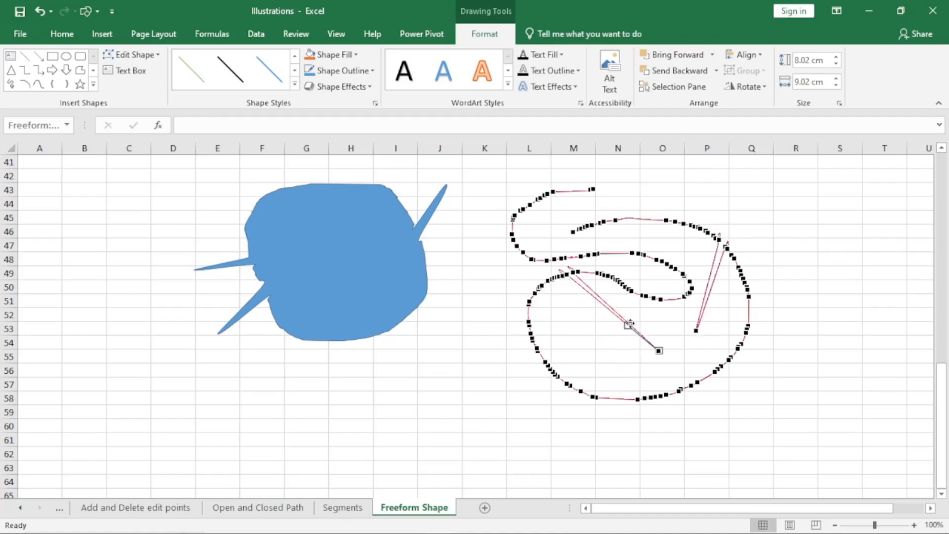
pyautogui.moveTo(628, 326); pyautogui.dragTo(519, 382)
# Draw a looping open line with the Freeform: Scribble tool, about 27 cm wide and 11.6 cm high, below the existing shapes.
pyautogui.scroll(-5, 414, 351)
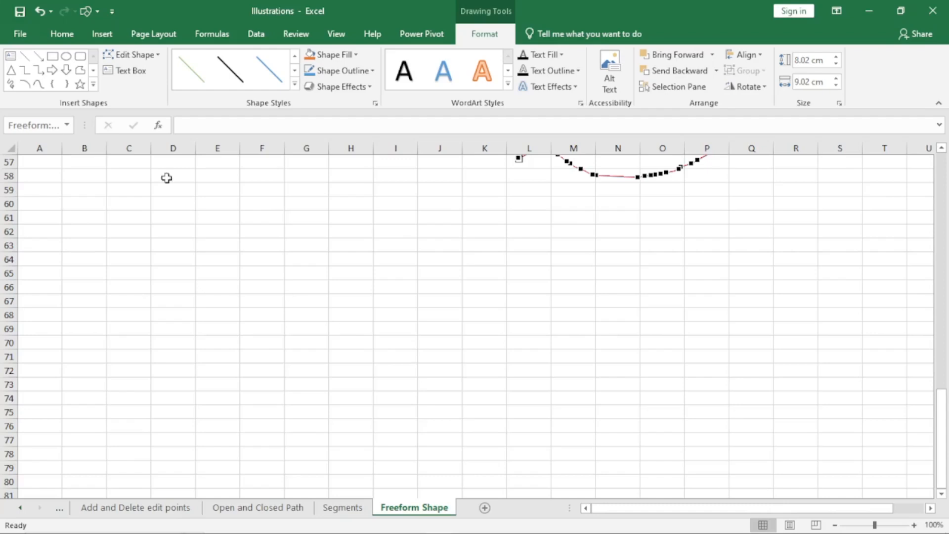
pyautogui.click(93, 85)
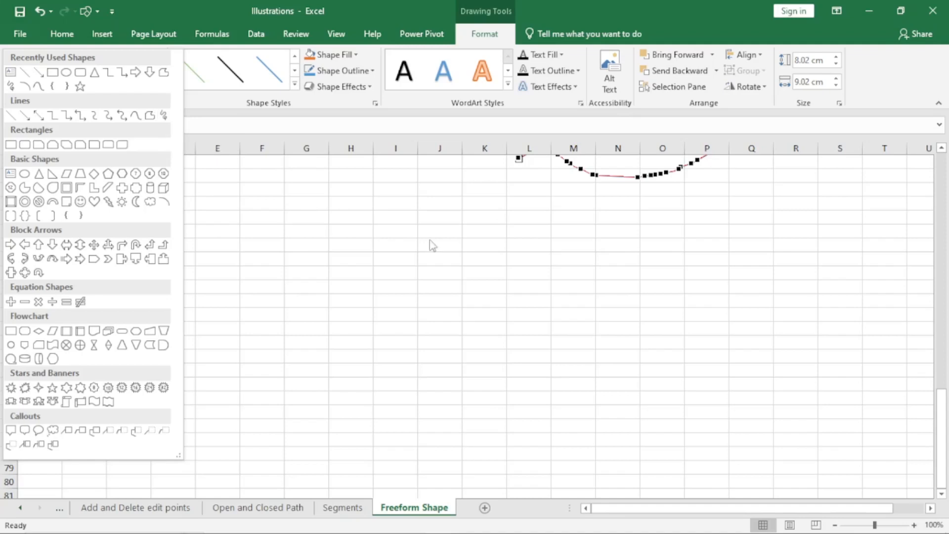
pyautogui.click(163, 117)
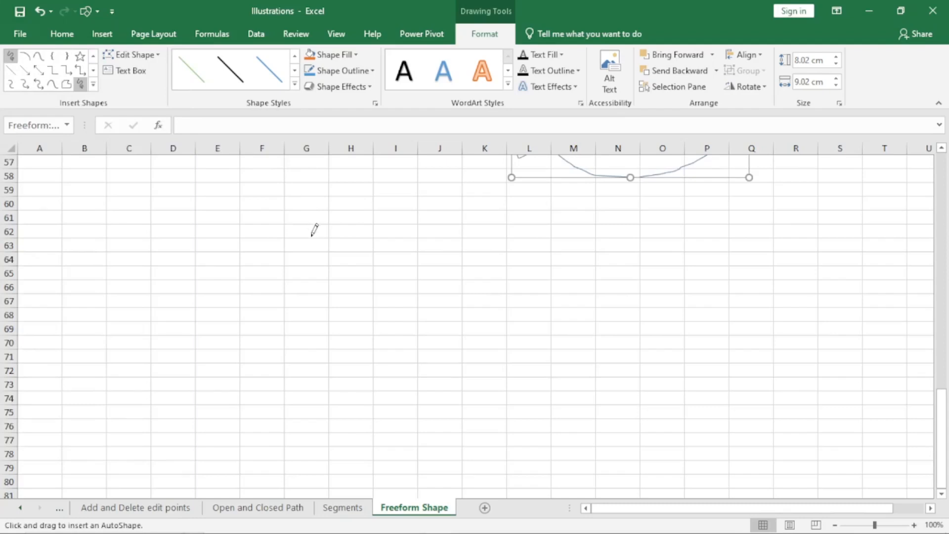
pyautogui.scroll(-3, 315, 230)
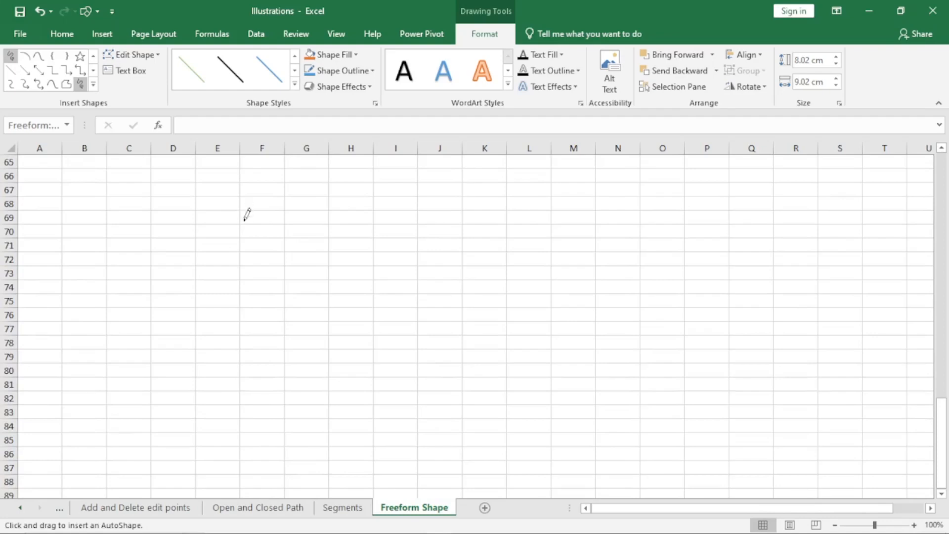
pyautogui.moveTo(244, 221)
pyautogui.mouseDown()
pyautogui.moveTo(250, 243)
pyautogui.moveTo(431, 261)
pyautogui.moveTo(329, 230)
pyautogui.moveTo(445, 188)
pyautogui.moveTo(463, 363)
pyautogui.moveTo(245, 362)
pyautogui.moveTo(214, 233)
pyautogui.moveTo(243, 222)
pyautogui.moveTo(175, 246)
pyautogui.moveTo(173, 266)
pyautogui.moveTo(222, 222)
pyautogui.moveTo(242, 220)
pyautogui.moveTo(162, 199)
pyautogui.moveTo(153, 354)
pyautogui.moveTo(287, 420)
pyautogui.moveTo(494, 374)
pyautogui.moveTo(482, 345)
pyautogui.moveTo(597, 299)
pyautogui.moveTo(606, 285)
pyautogui.moveTo(727, 288)
pyautogui.moveTo(832, 305)
pyautogui.moveTo(420, 116)
pyautogui.moveTo(212, 179)
pyautogui.moveTo(200, 207)
pyautogui.mouseUp()
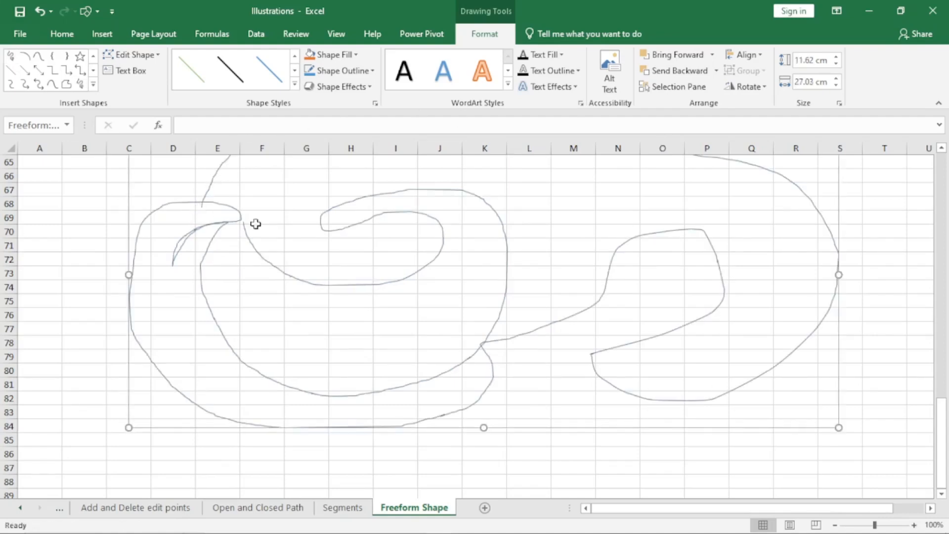
pyautogui.scroll(5, 629, 379)
pyautogui.scroll(-3, 629, 379)
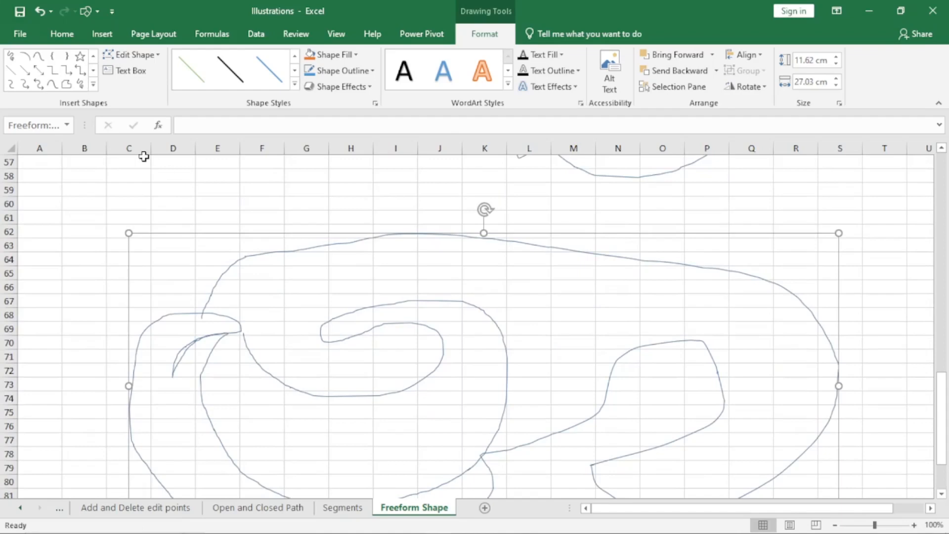
# Scribble a rounded, nearly closed outline about 5.6 cm wide and 4.3 cm high over rows 95 to 102, leaving a small gap.
pyautogui.scroll(-3, 192, 162)
pyautogui.scroll(-3, 192, 162)
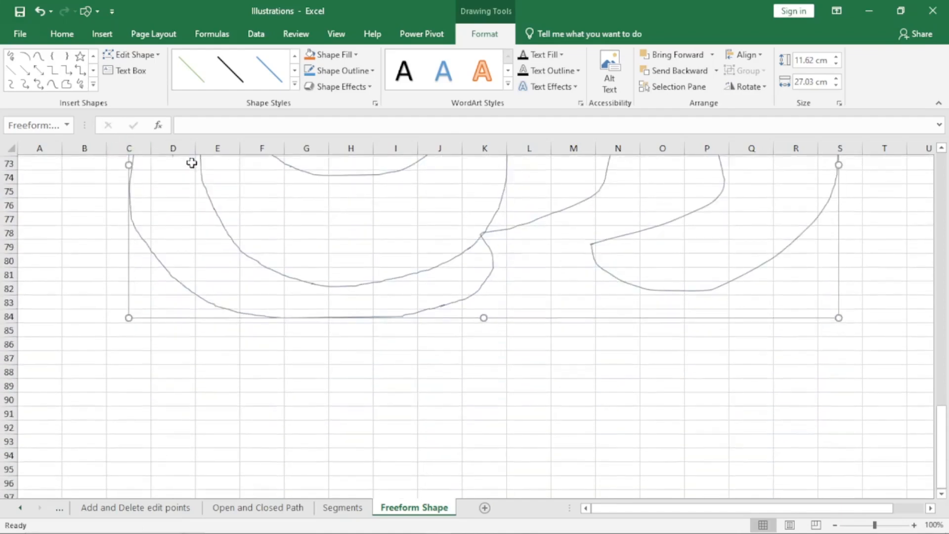
pyautogui.click(80, 83)
pyautogui.scroll(-5, 352, 262)
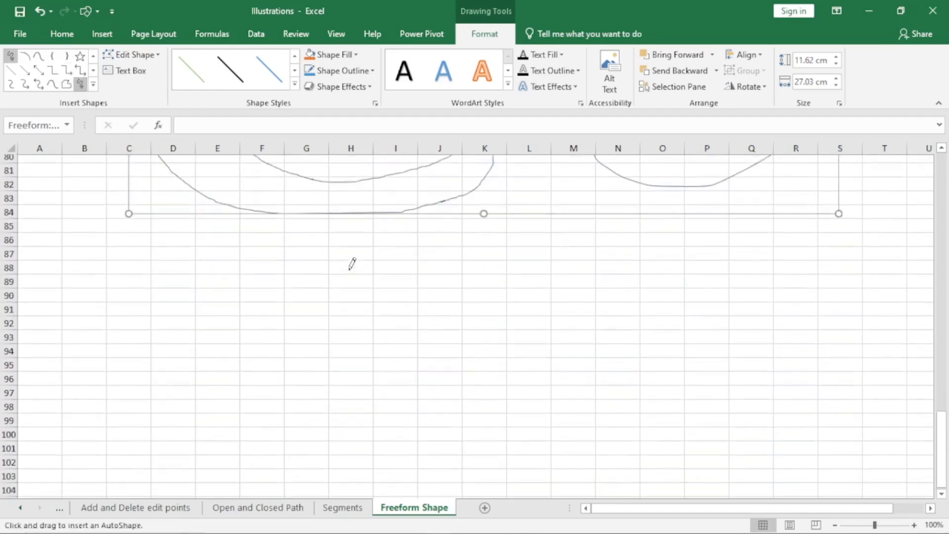
pyautogui.moveTo(295, 242)
pyautogui.mouseDown()
pyautogui.moveTo(393, 323)
pyautogui.moveTo(337, 242)
pyautogui.moveTo(306, 237)
pyautogui.mouseUp()
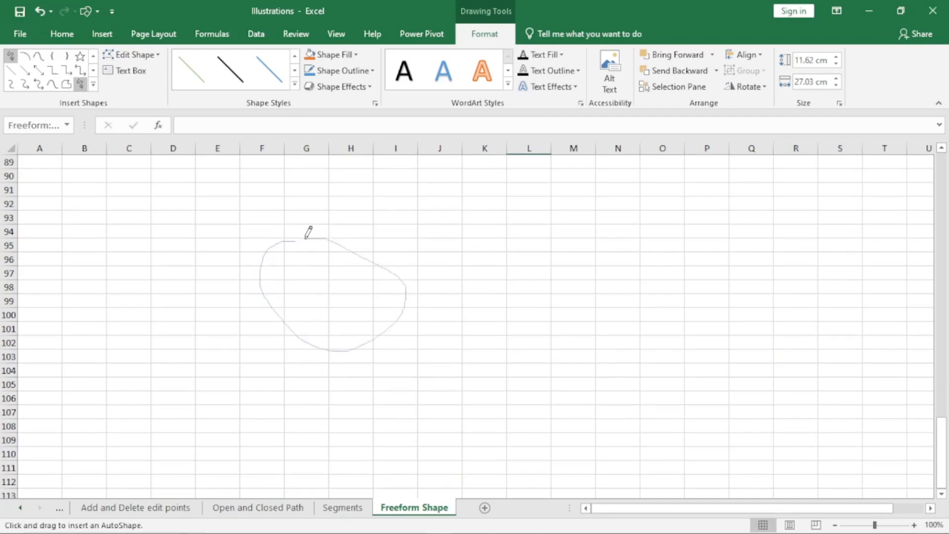
pyautogui.moveTo(306, 237); pyautogui.dragTo(307, 240)
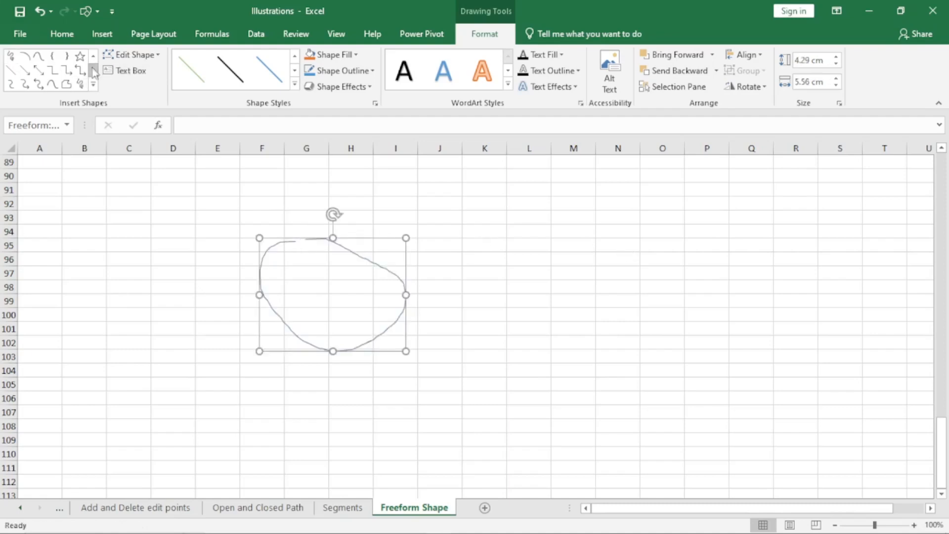
# Scribble a long winding open line about 30.6 cm wide and 11.7 cm high over rows 114 to 136.
pyautogui.click(80, 84)
pyautogui.scroll(-6, 559, 226)
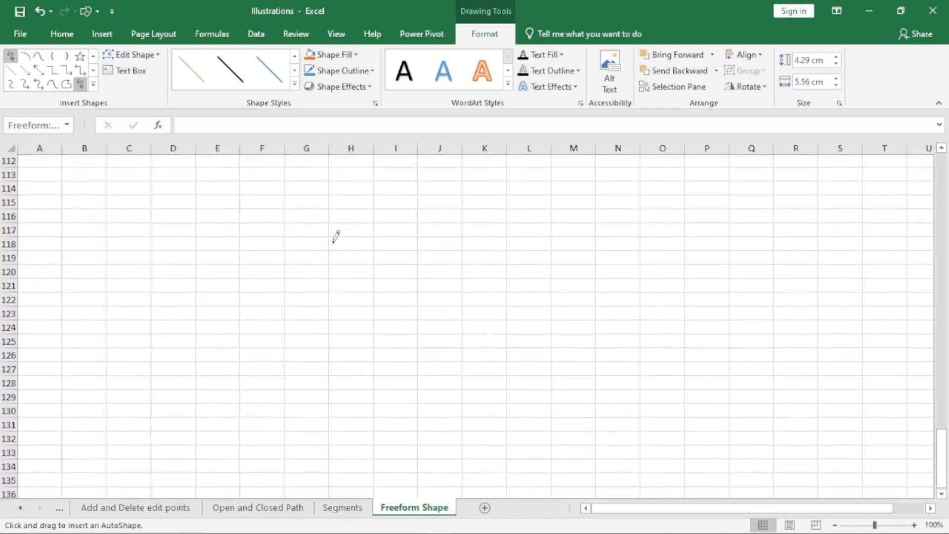
pyautogui.moveTo(284, 234)
pyautogui.mouseDown()
pyautogui.moveTo(272, 258)
pyautogui.moveTo(371, 261)
pyautogui.moveTo(660, 354)
pyautogui.moveTo(216, 193)
pyautogui.moveTo(755, 239)
pyautogui.moveTo(600, 328)
pyautogui.moveTo(651, 265)
pyautogui.moveTo(629, 333)
pyautogui.moveTo(683, 347)
pyautogui.moveTo(841, 288)
pyautogui.moveTo(909, 352)
pyautogui.mouseUp()
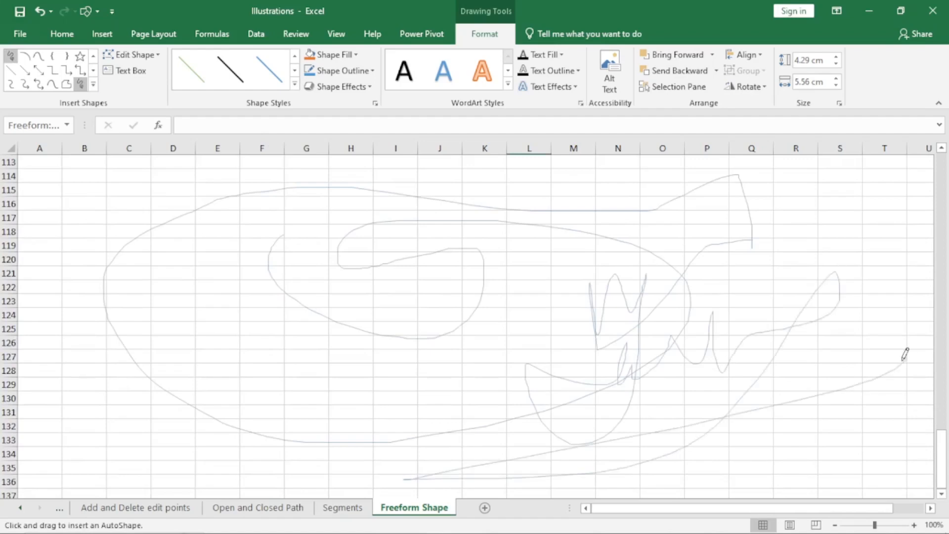
pyautogui.moveTo(905, 354); pyautogui.dragTo(901, 362)
# Scribble a closed, rounded shape about 4.7 cm wide and 3.8 cm high over rows 142 to 149, below the winding line.
pyautogui.scroll(-5, 685, 332)
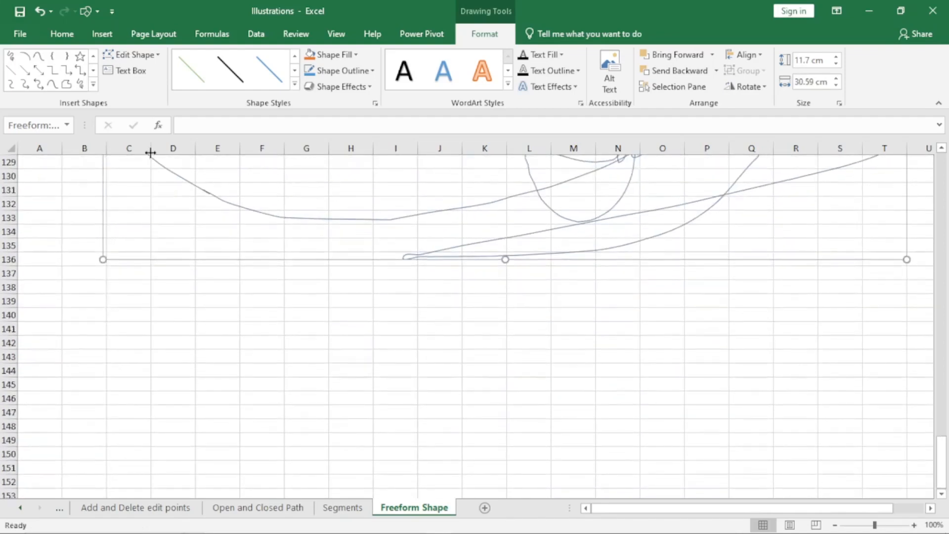
pyautogui.click(80, 84)
pyautogui.moveTo(393, 341)
pyautogui.mouseDown()
pyautogui.moveTo(351, 415)
pyautogui.moveTo(442, 346)
pyautogui.moveTo(390, 345)
pyautogui.mouseUp()
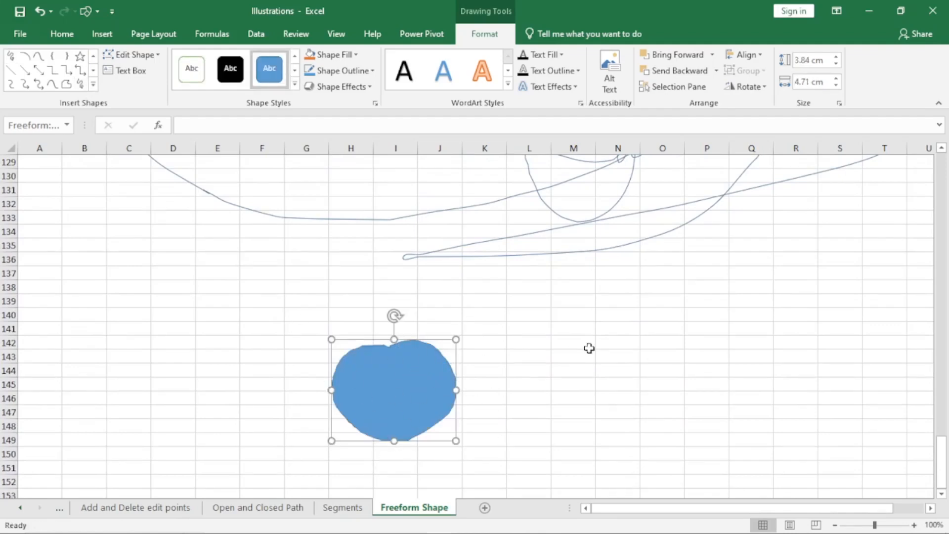
# Edit the closed shape's points, pulling upper-left, top and upper-right points outward into spikes and two lower points inward.
pyautogui.scroll(-5, 589, 349)
pyautogui.scroll(5, 474, 311)
pyautogui.click(118, 58)
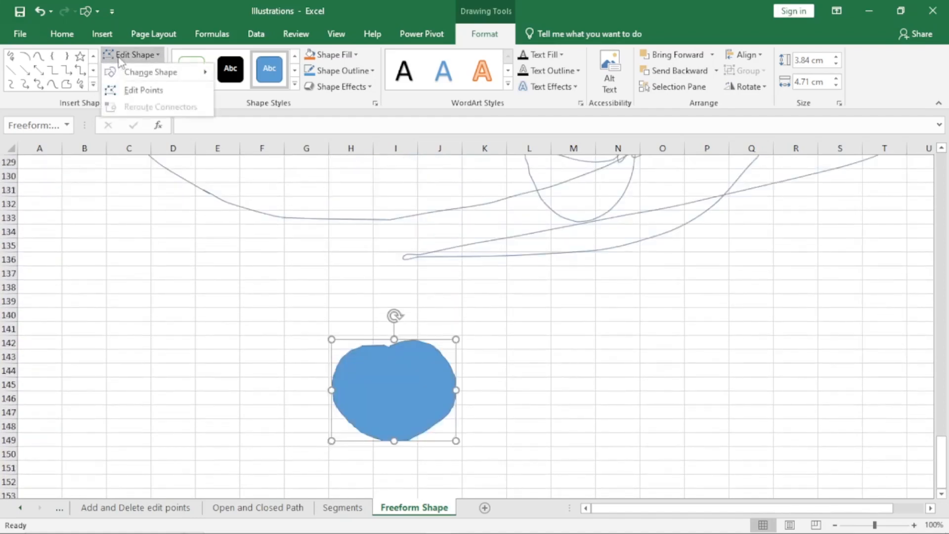
pyautogui.click(130, 88)
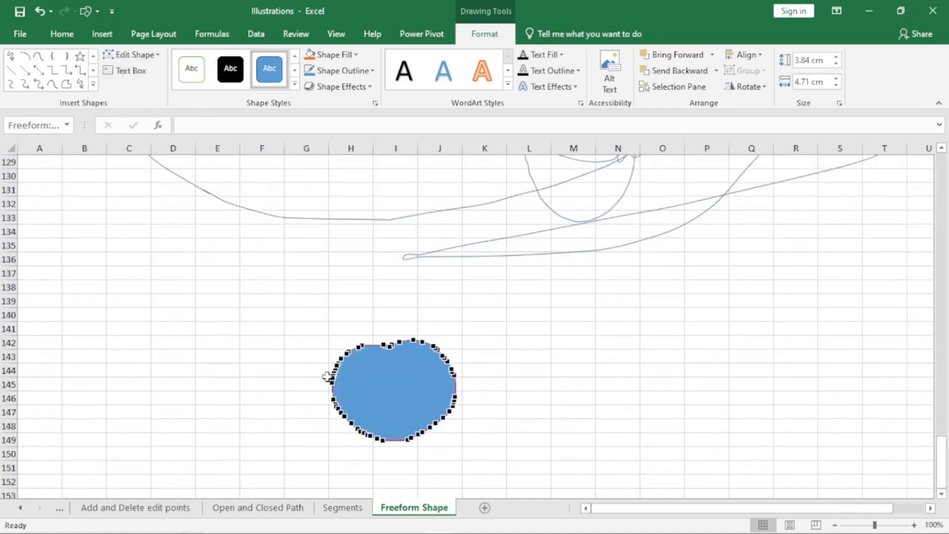
pyautogui.moveTo(455, 402); pyautogui.dragTo(373, 295)
pyautogui.moveTo(435, 350); pyautogui.dragTo(572, 370)
pyautogui.moveTo(389, 344); pyautogui.dragTo(386, 301)
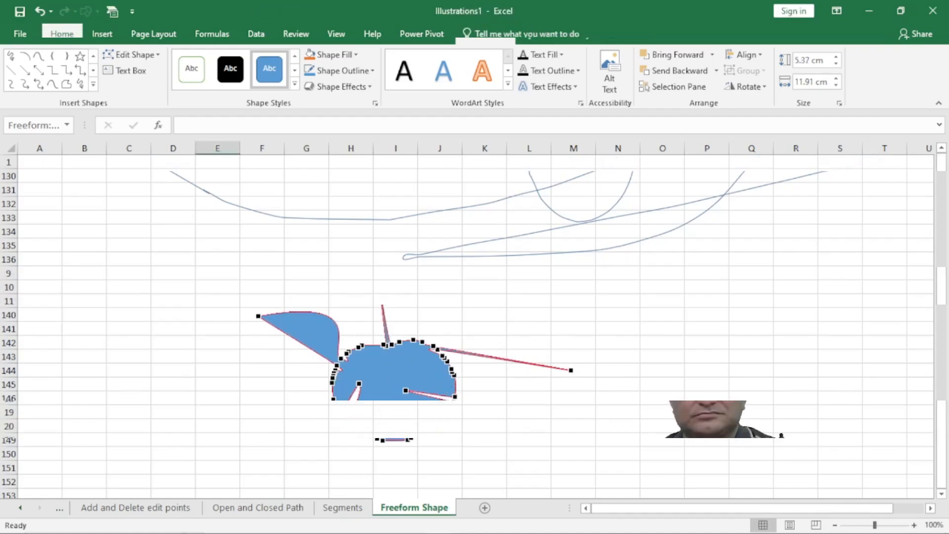